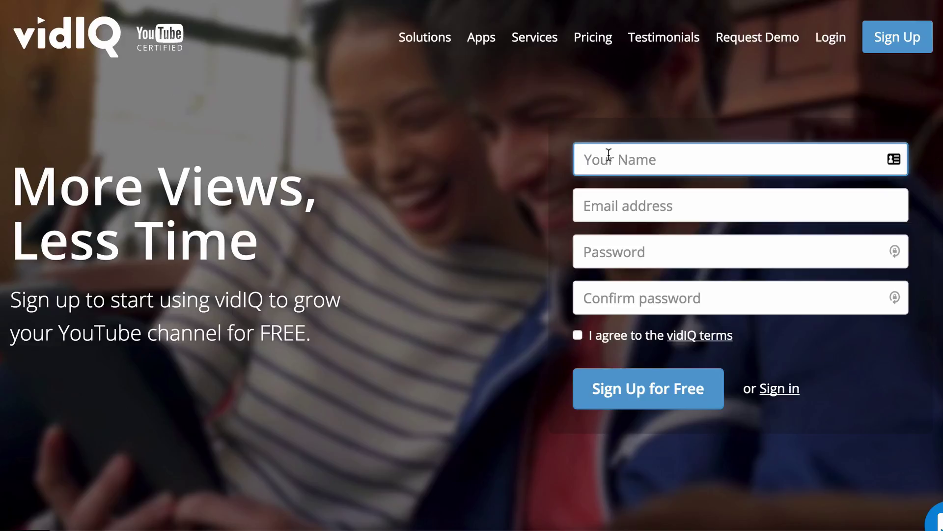
- Enter the sign-up name, e-mail and matching passwords, then pass the robot check and accept the vidIQ terms
type("DISA TEST")
key("Tab")
key("Tab")
type("********")
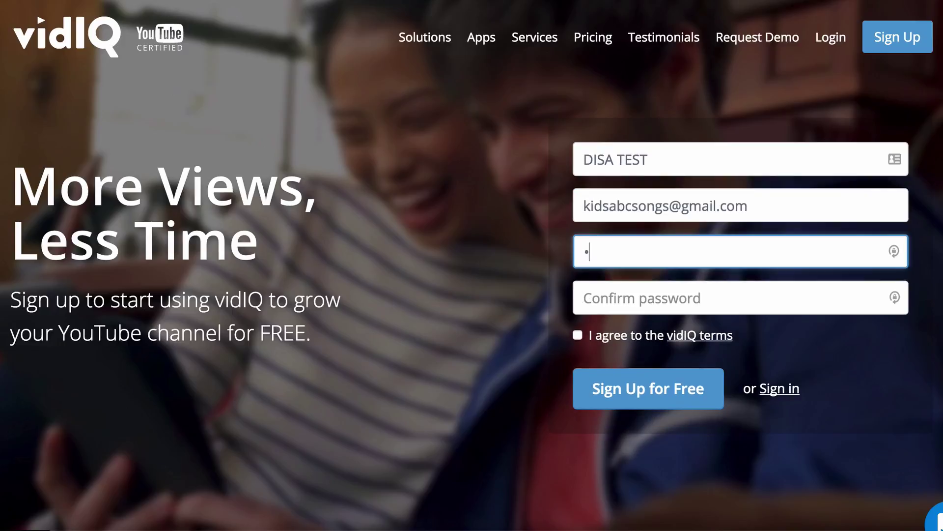
key("Tab")
type("********")
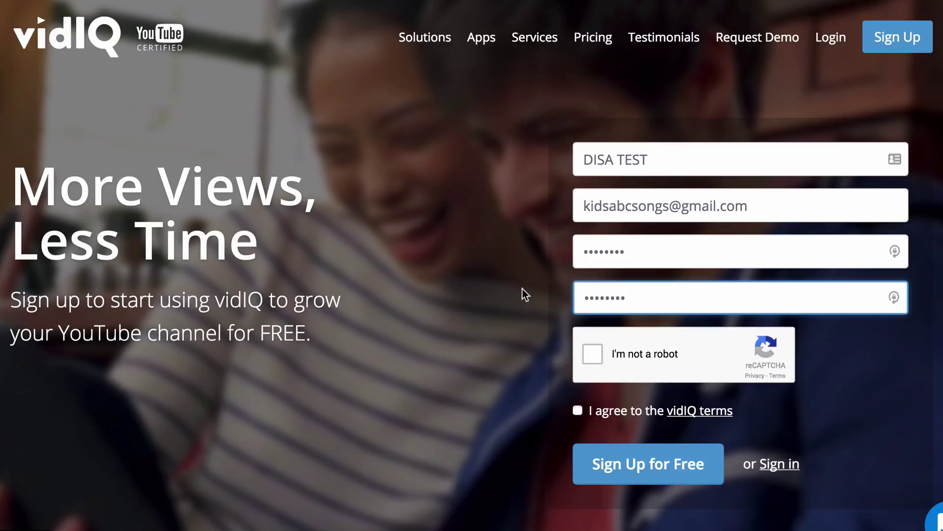
left_click(593, 353)
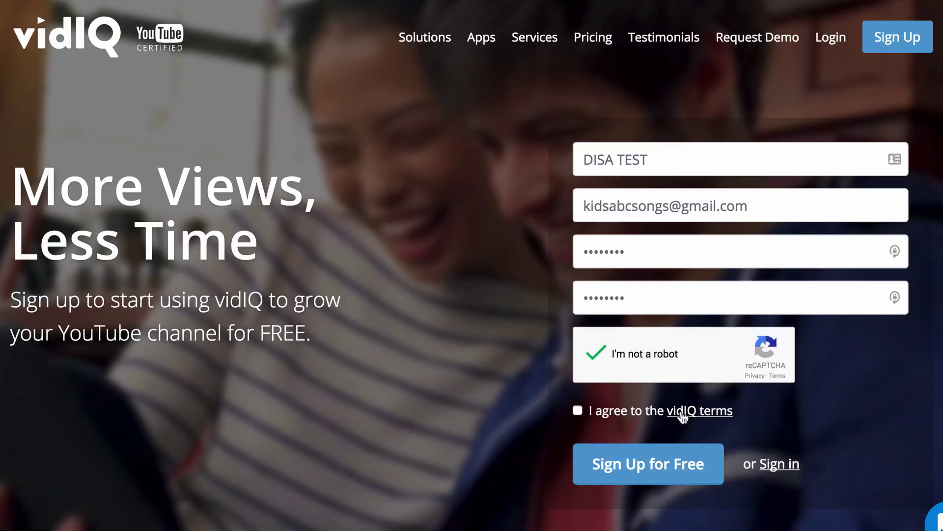
left_click(577, 411)
- Submit the sign-up form and follow the confirmation link in the vidIQ e-mail in Gmail
left_click(607, 474)
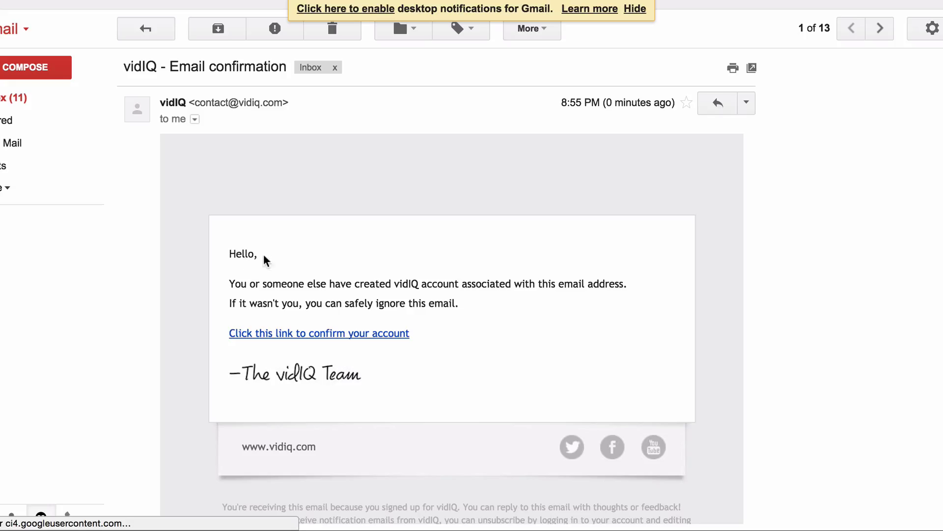
left_click(315, 355)
scroll(371, 424, "down", 2)
scroll(363, 417, "up", 3)
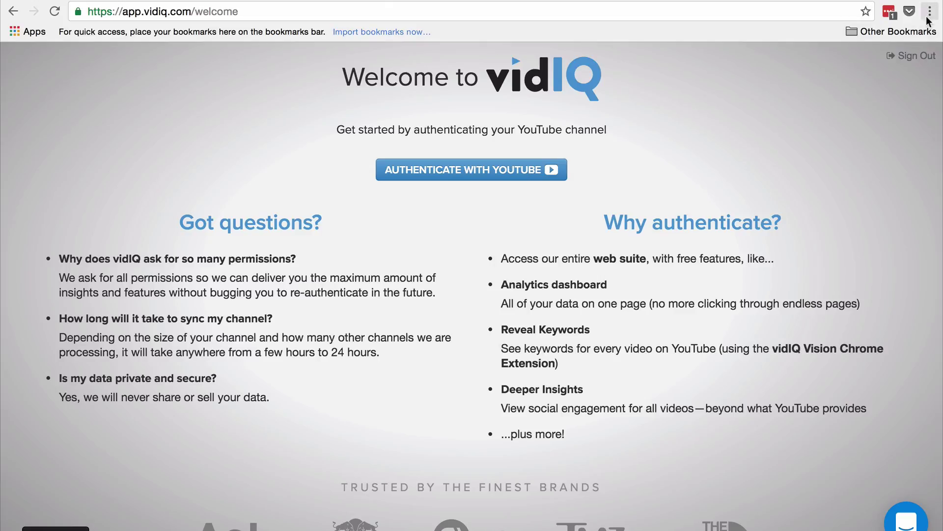
left_click(255, 12)
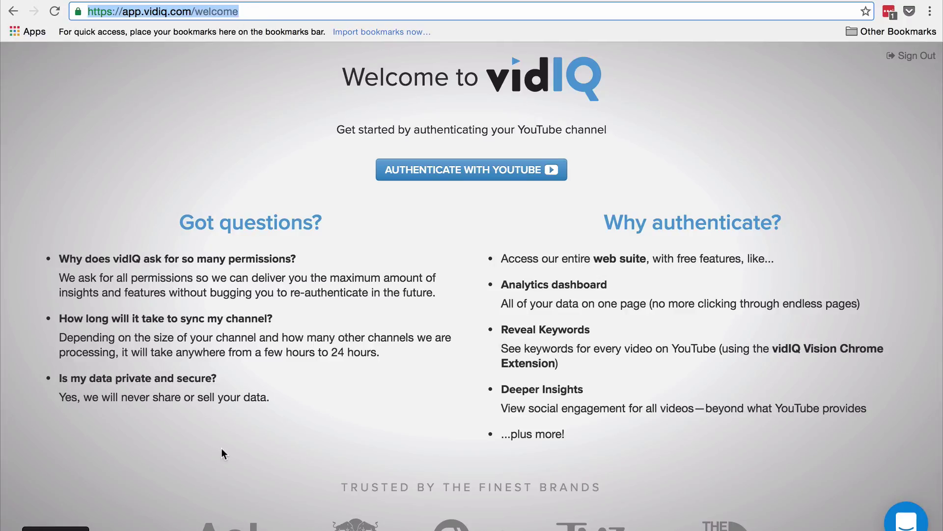
left_click(253, 465)
left_click_drag(233, 11, 40, 30)
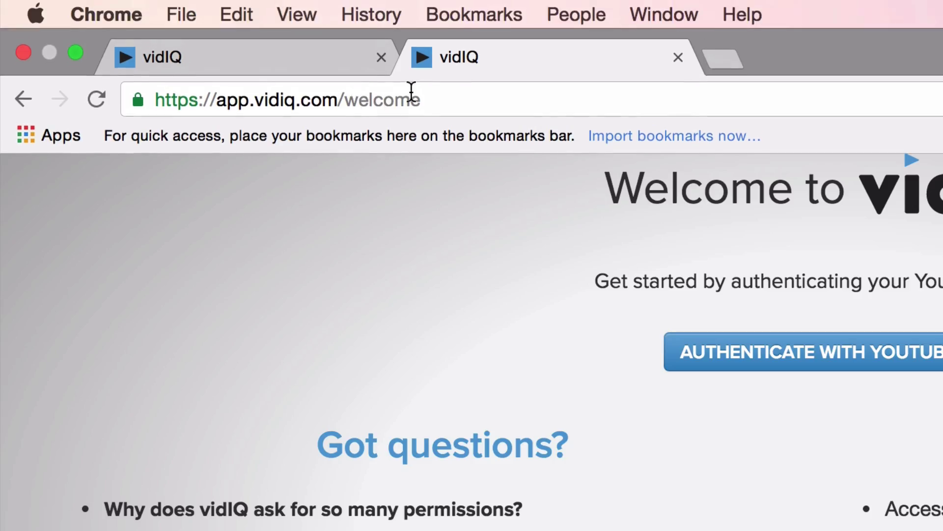
type("chrome")
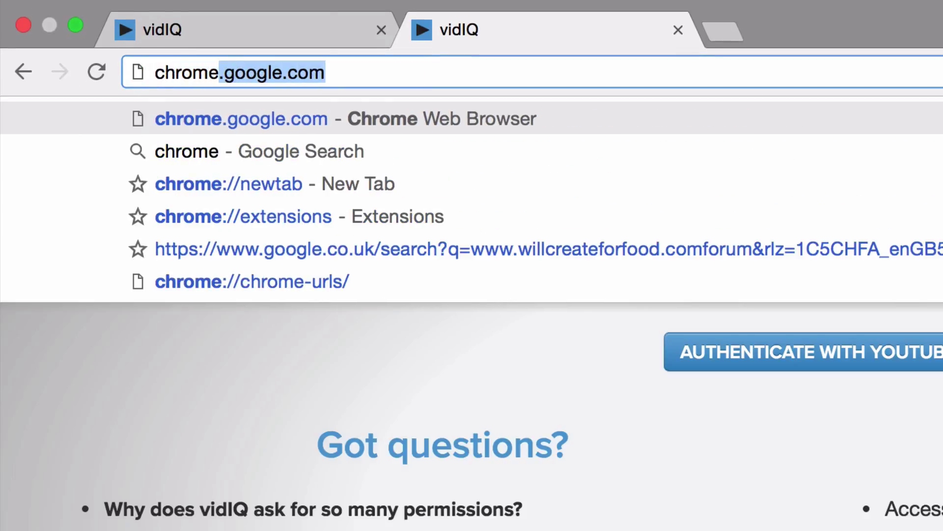
type("://")
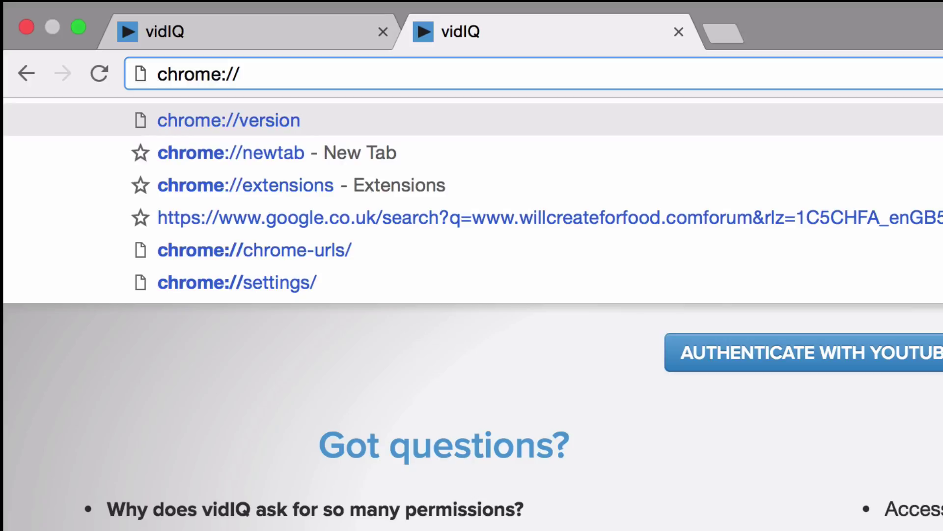
type("exte")
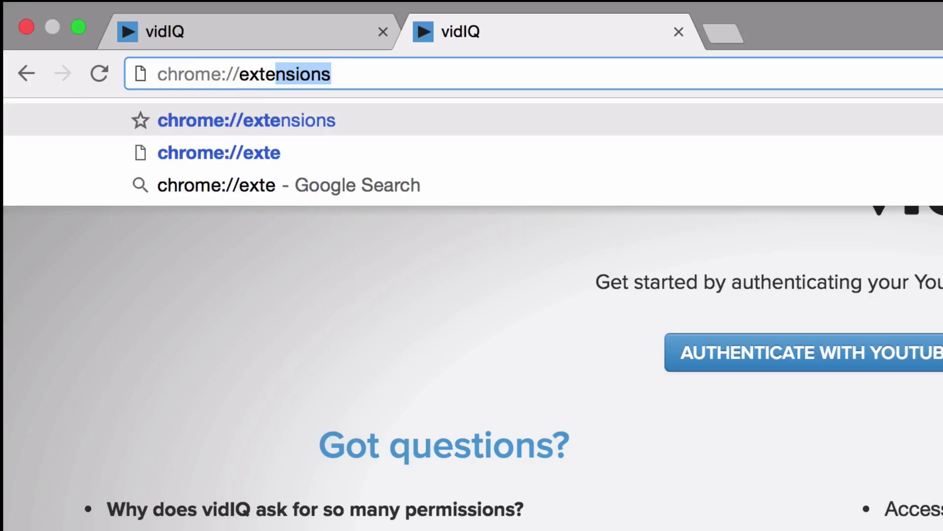
- Load chrome://extensions and scroll down the list of installed extensions
key("Return")
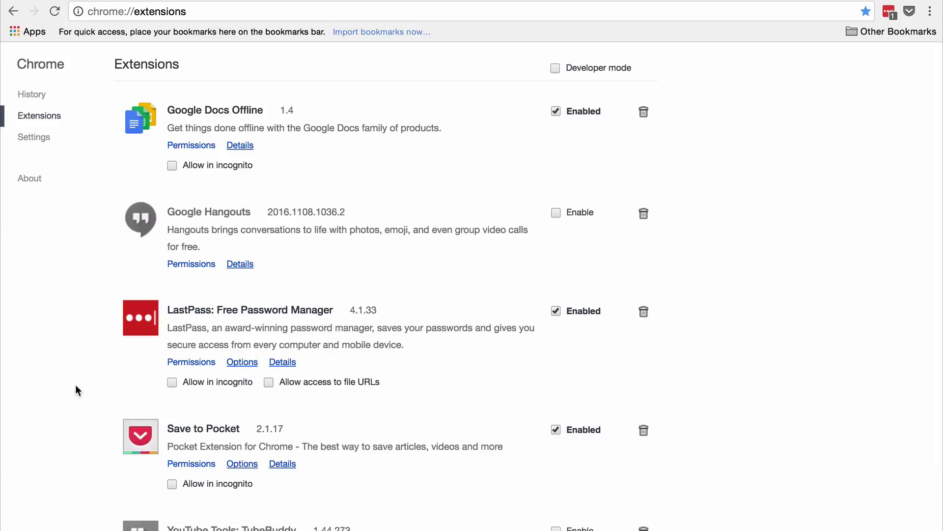
scroll(75, 385, "down", 3)
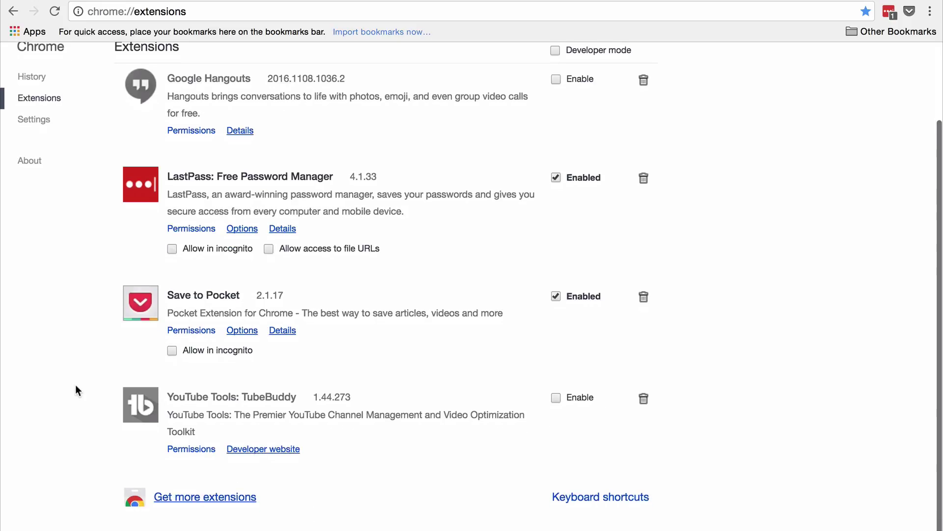
- Search the Chrome Web Store for 'vidiq' and add vidIQ Vision for YouTube to Chrome
left_click(191, 516)
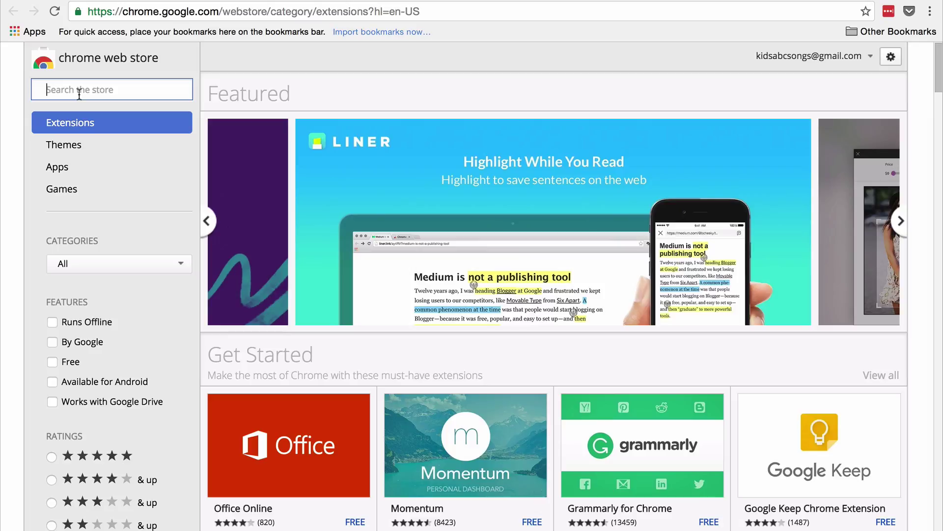
type("vidiq")
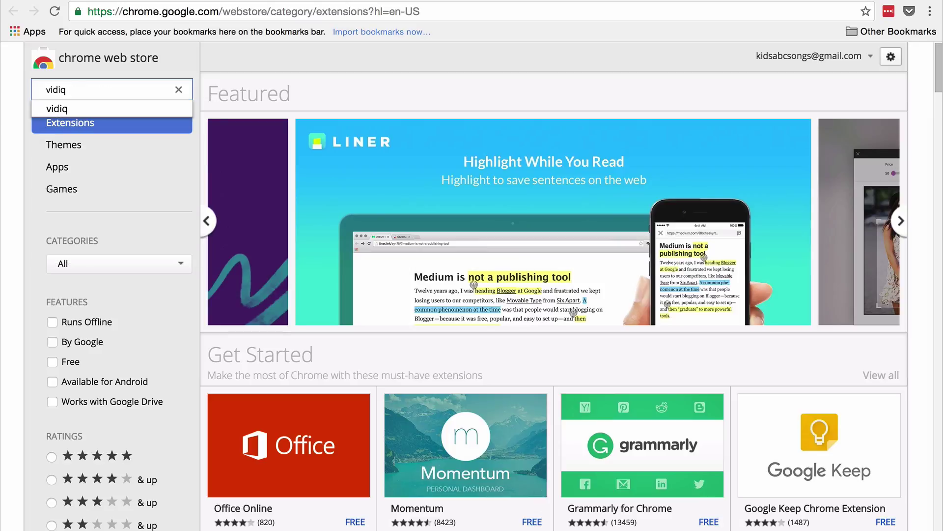
key("Return")
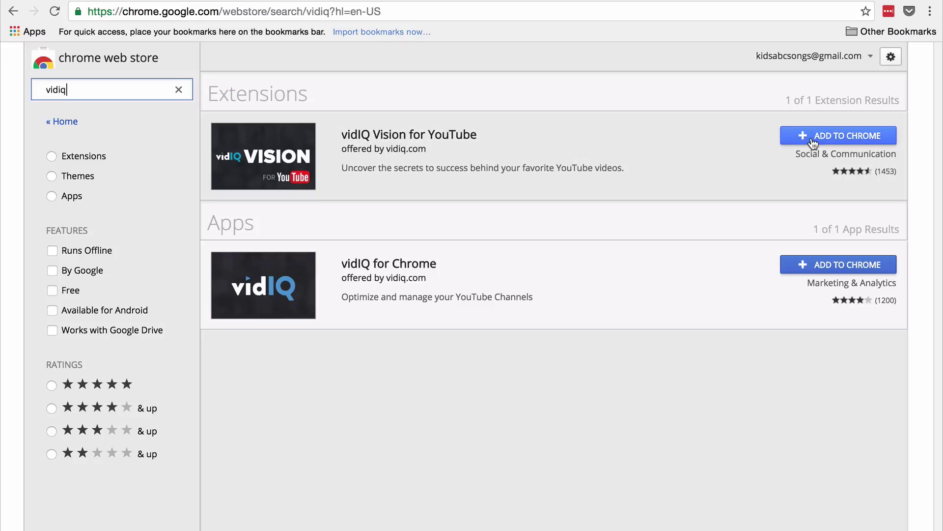
left_click(814, 140)
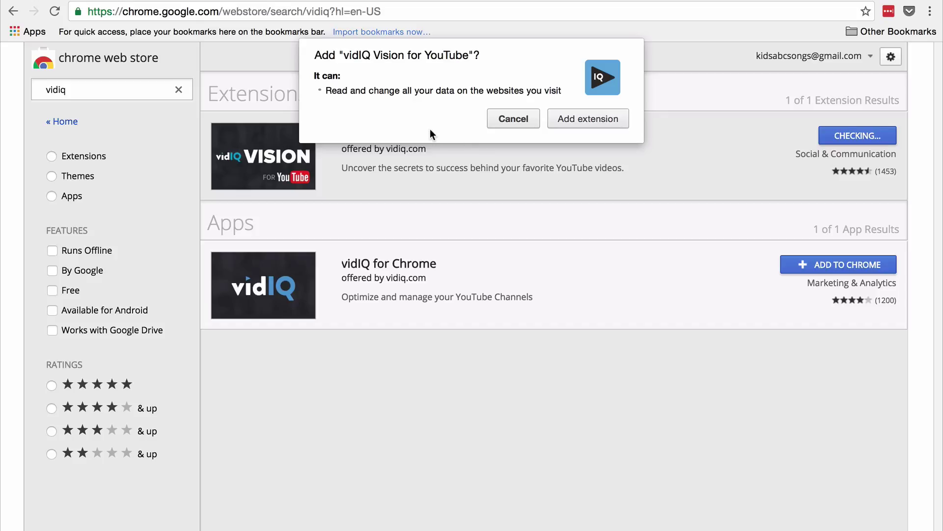
left_click(587, 122)
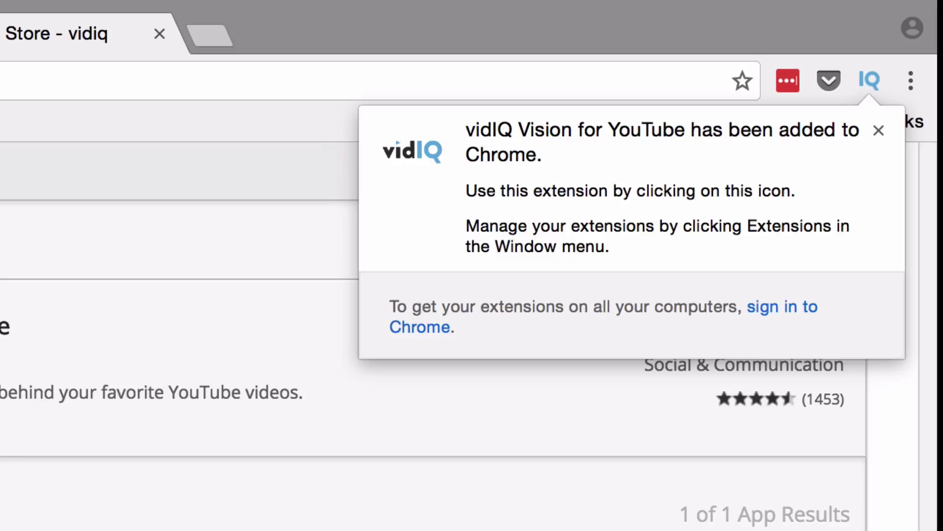
- Go to YouTube, open 'Why is this Video on the TRENDING Tab???' and scroll through the vidIQ stats panel
left_click(49, 79)
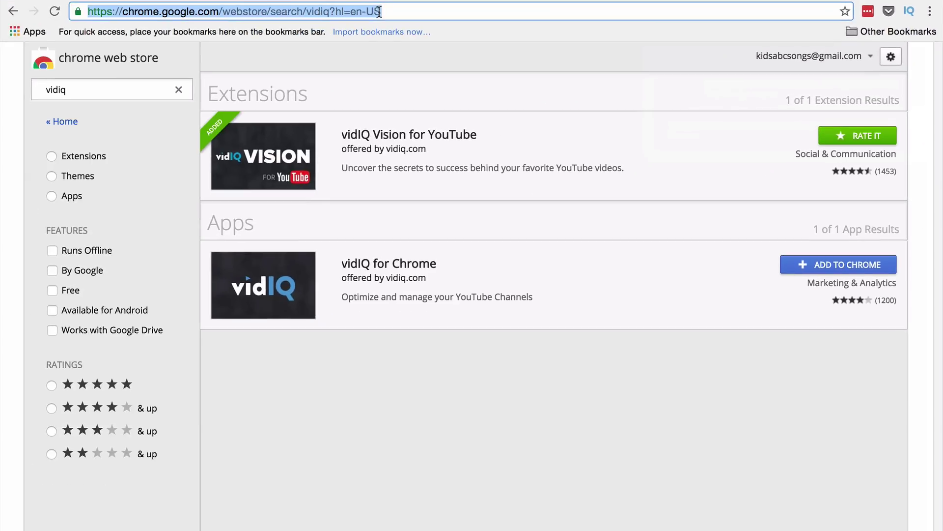
type("youtube.com")
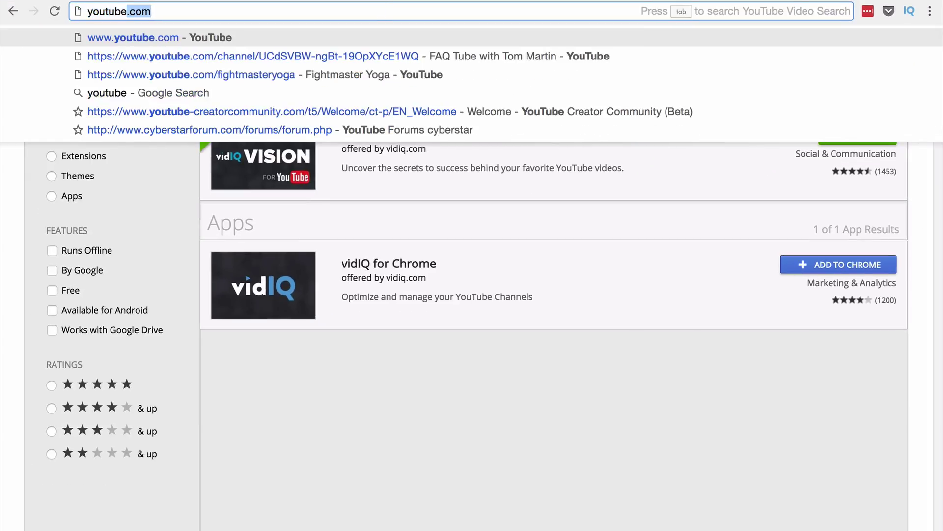
key("Return")
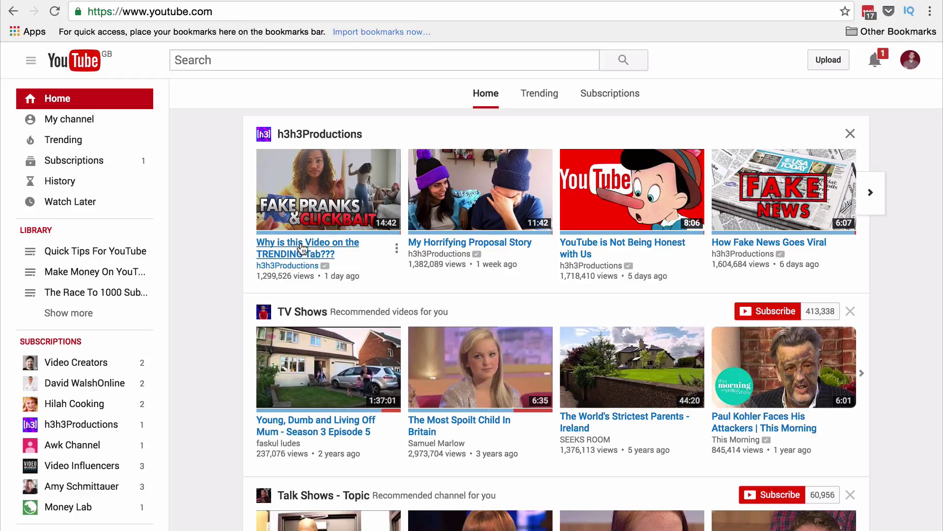
left_click(298, 256)
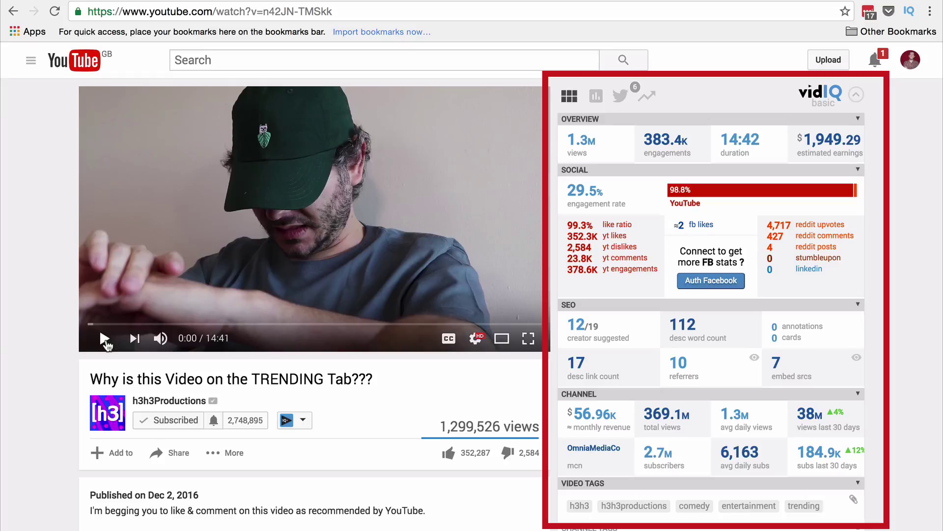
scroll(105, 339, "down", 3)
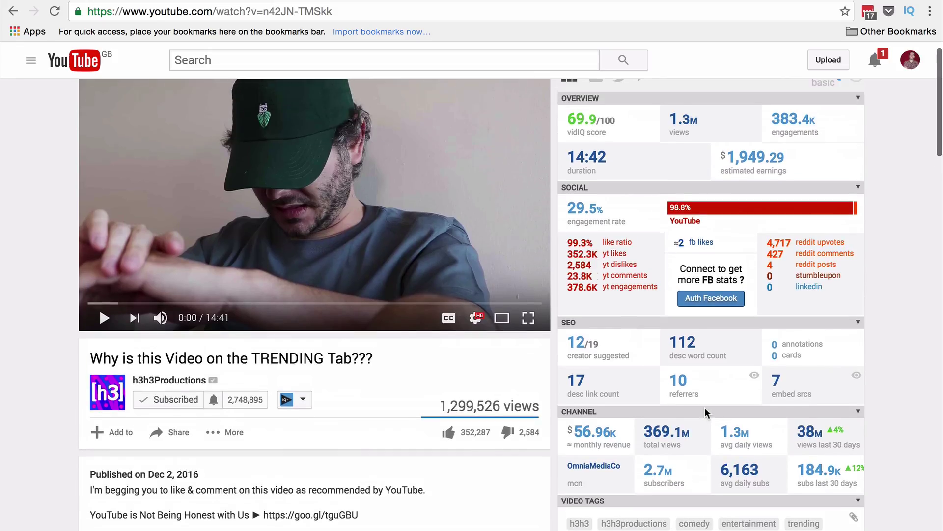
scroll(511, 289, "down", 1)
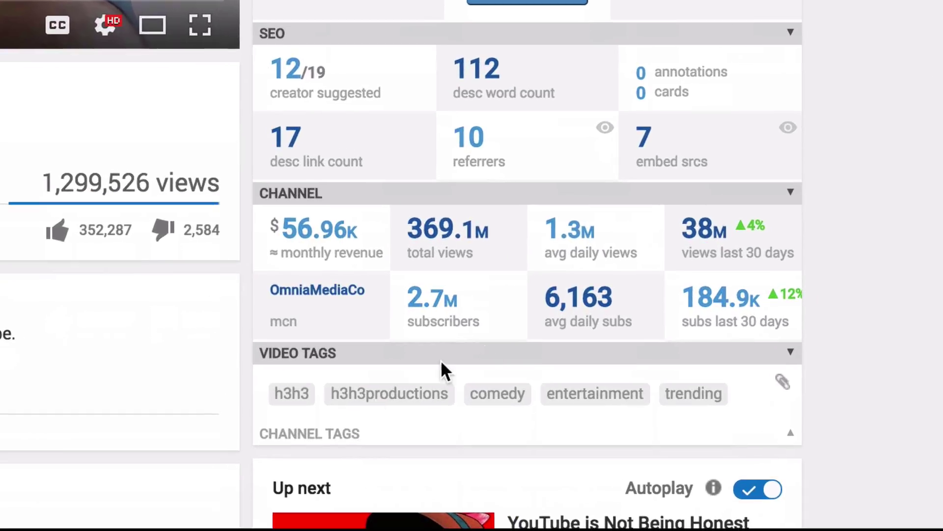